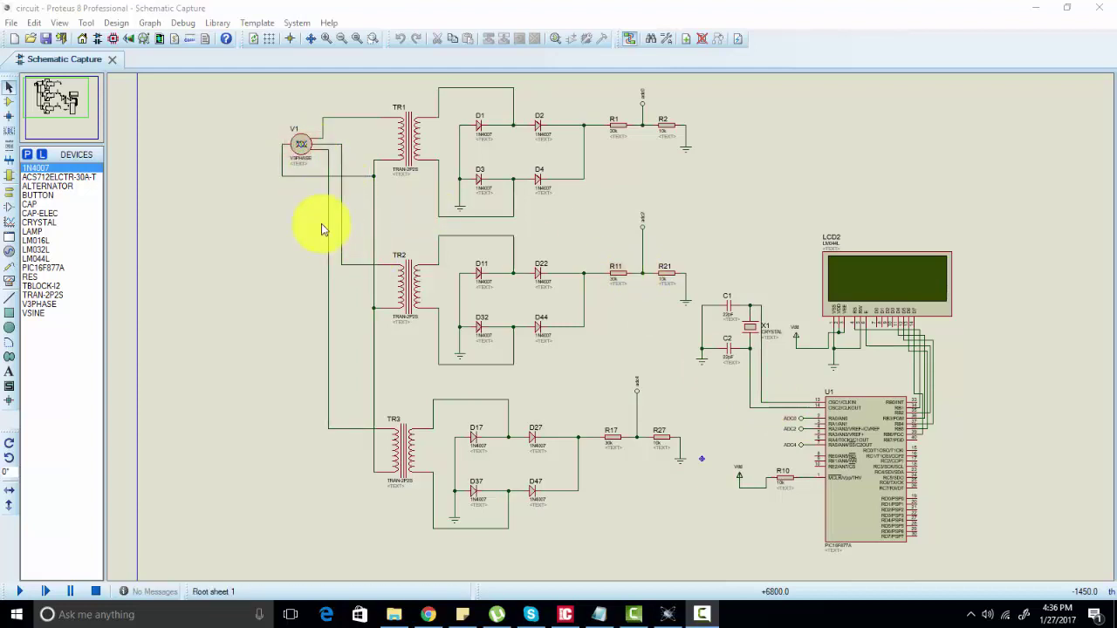
Step: Inspect the three-phase source V1 in the Proteus schematic
click(303, 151)
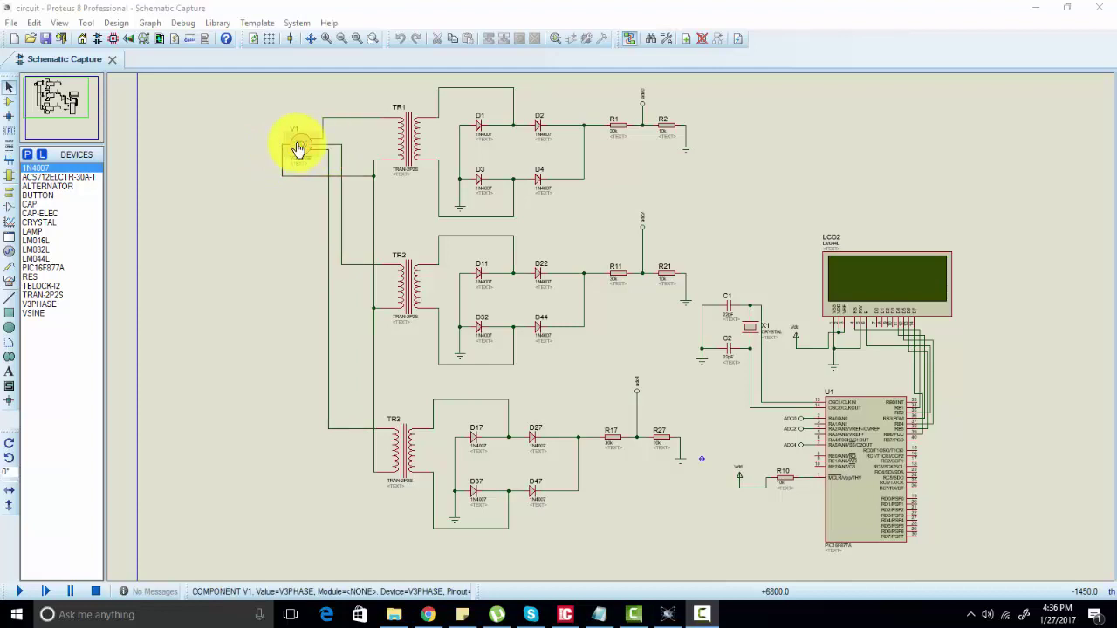
click(291, 218)
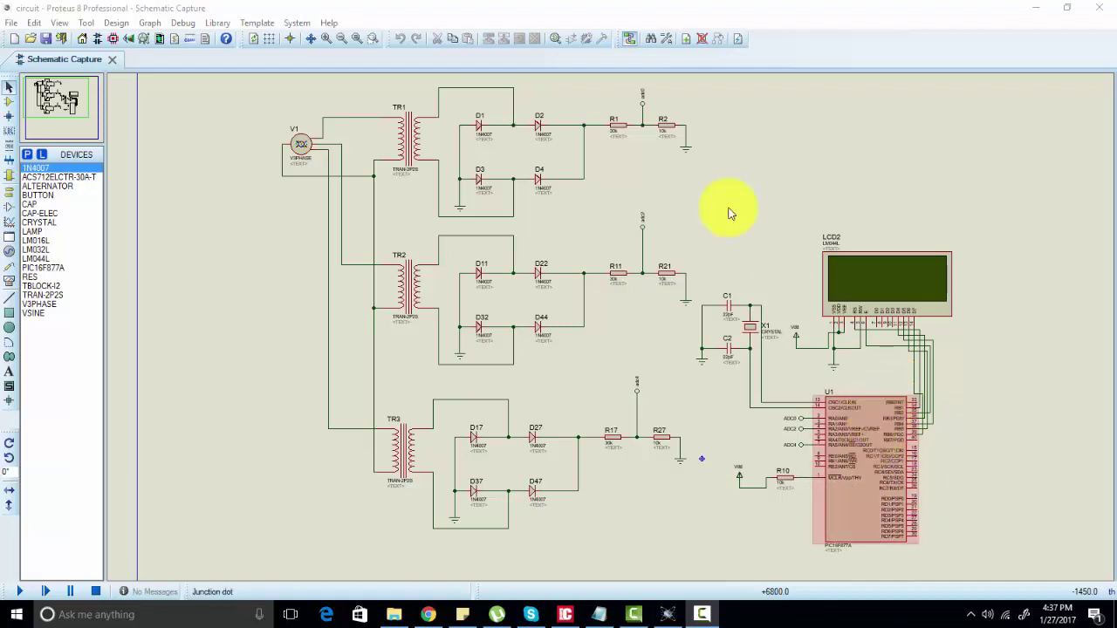
click(584, 127)
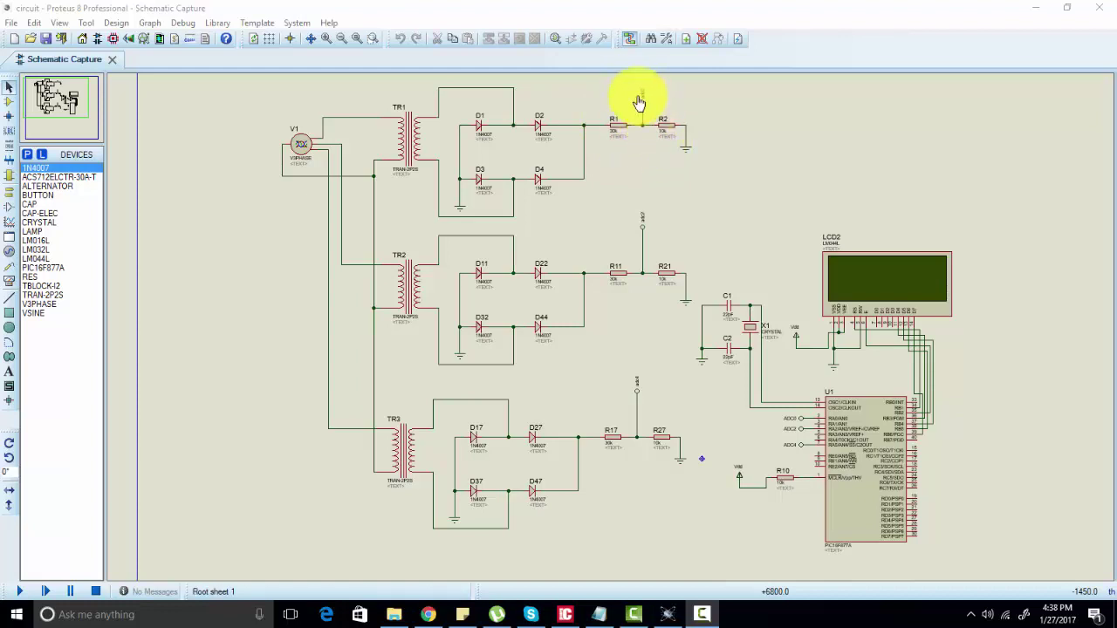
Step: Zoom and pan around the schematic to examine the LCD, crystal, transformers and diodes, briefly selecting TR3
click(321, 40)
drag(69, 107, 75, 95)
click(77, 94)
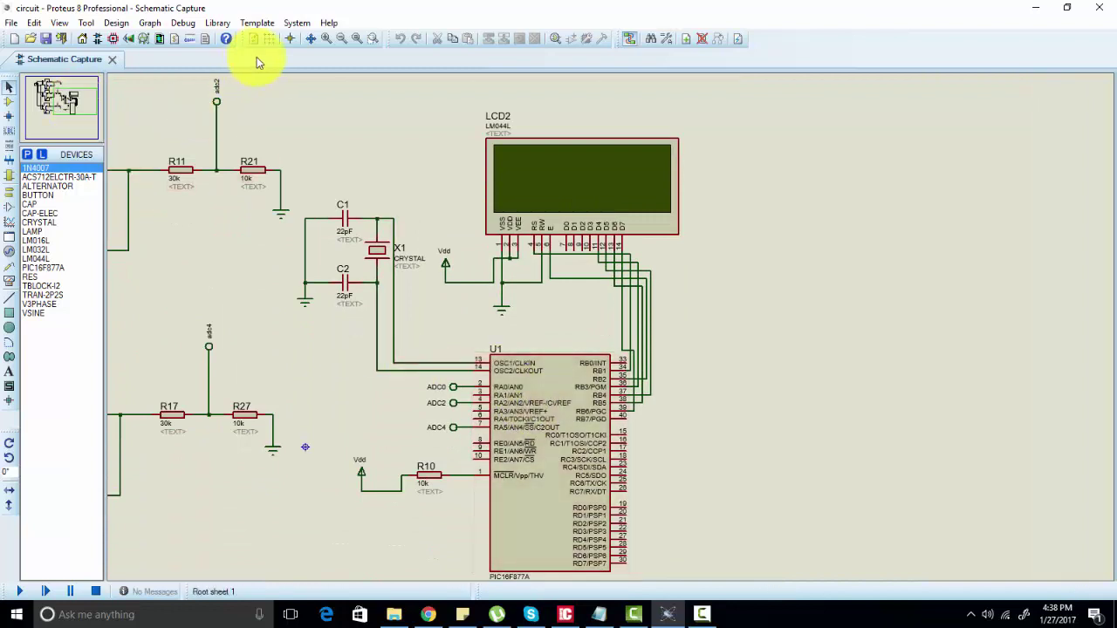
click(325, 38)
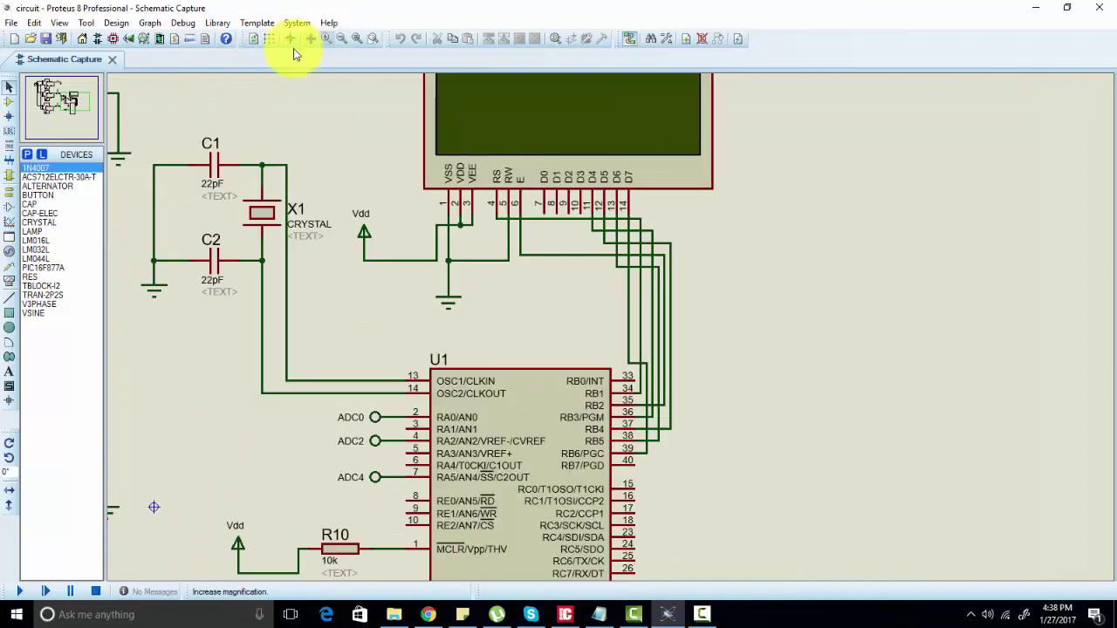
click(341, 38)
drag(64, 96, 55, 94)
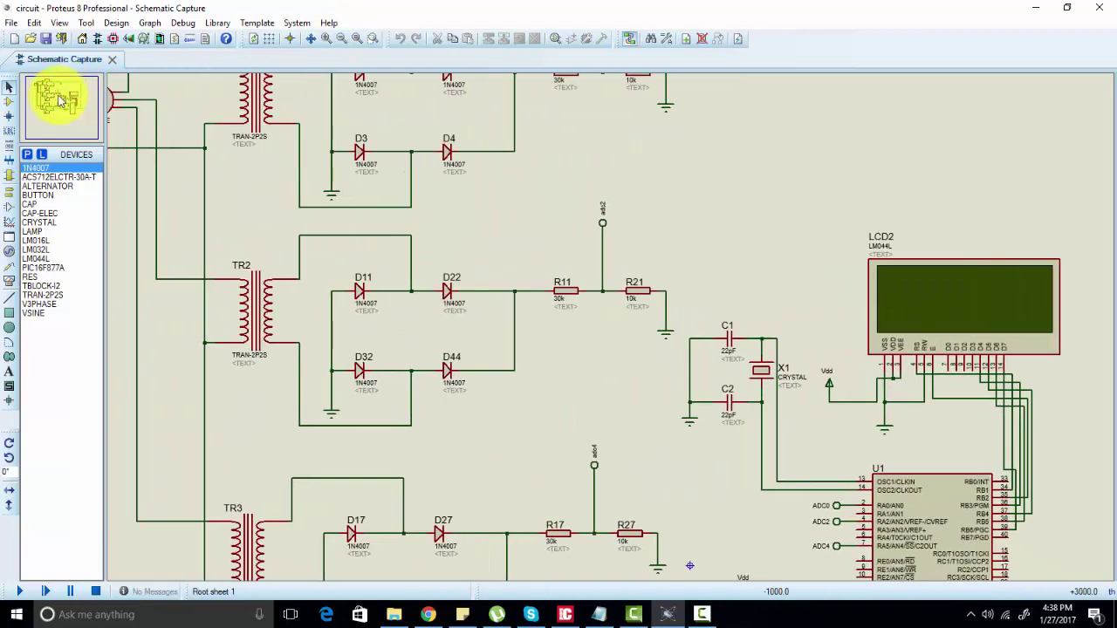
click(342, 38)
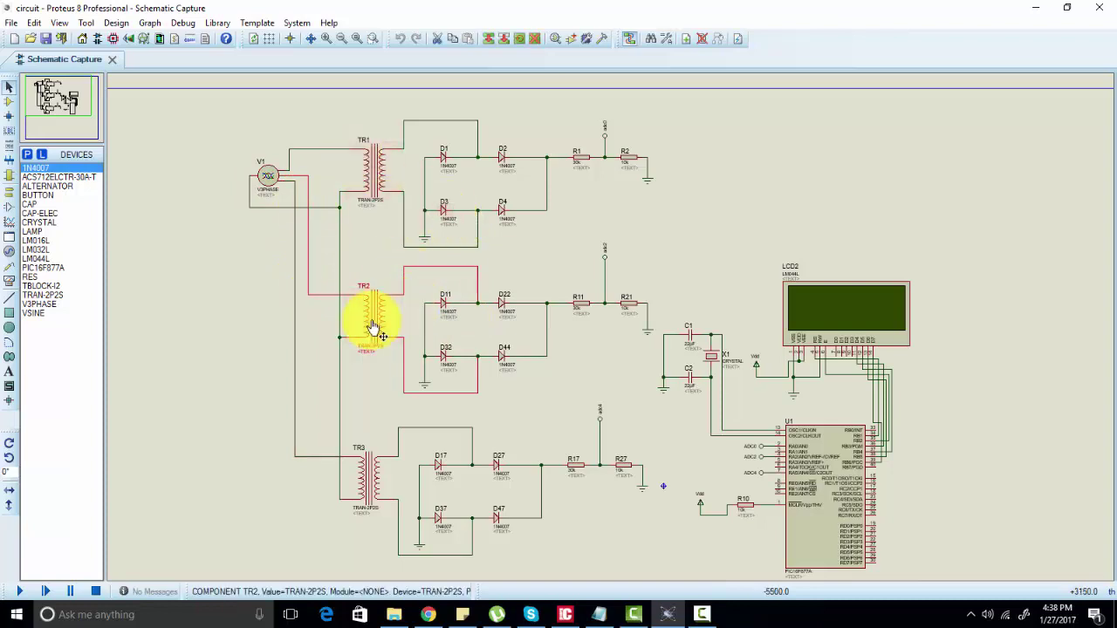
click(367, 500)
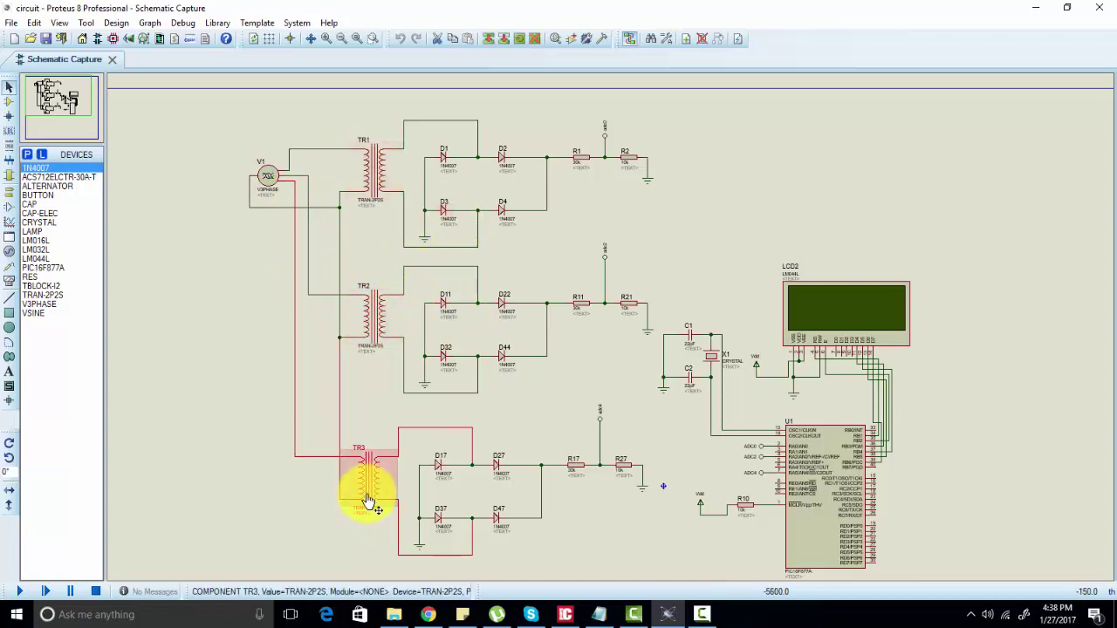
click(590, 236)
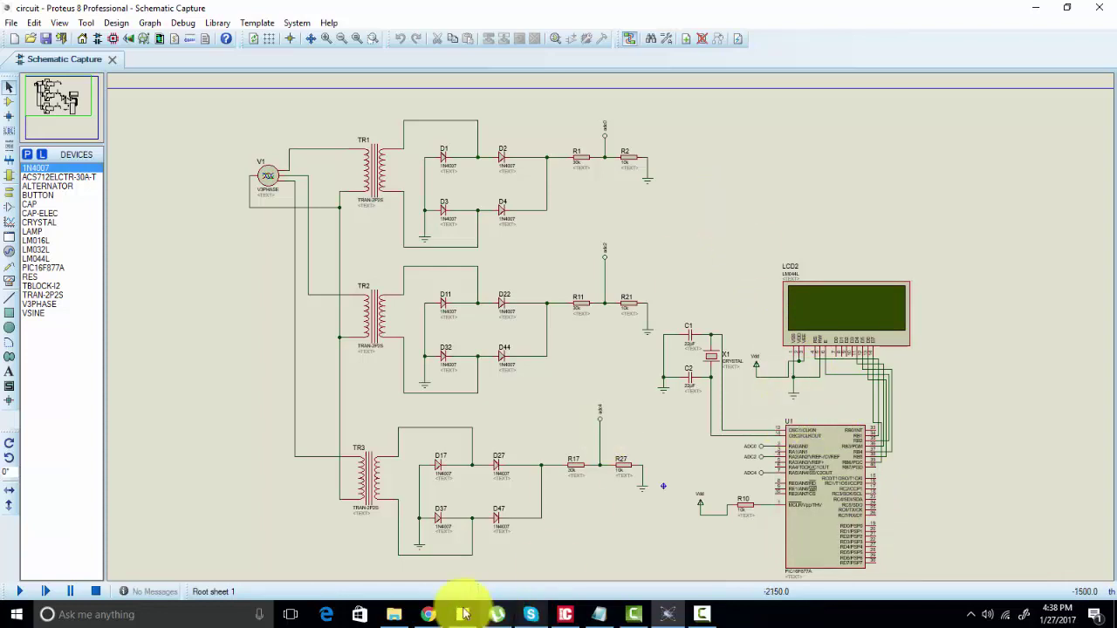
Step: Load the Microcontrollers Lab home page in a new Chrome tab
click(429, 613)
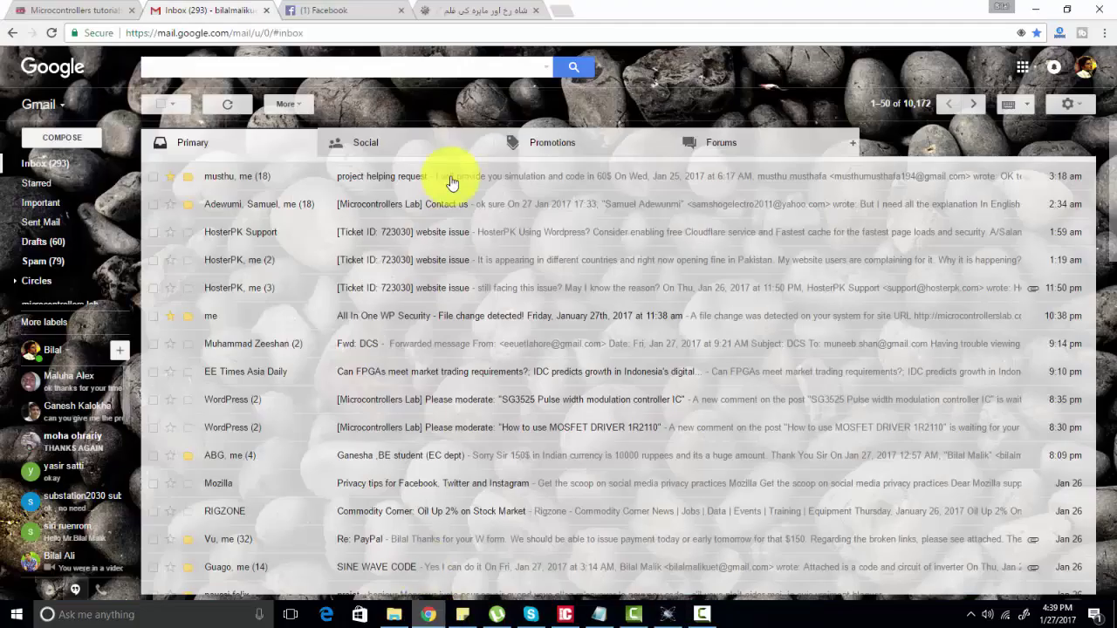
click(566, 11)
text(mi')
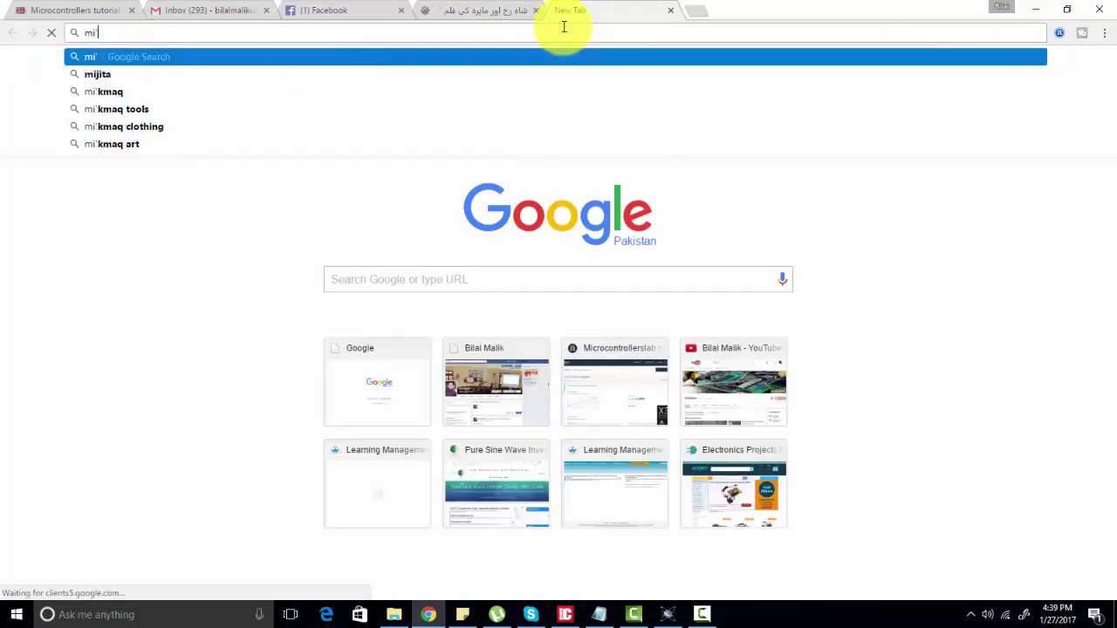
key(BackSpace)
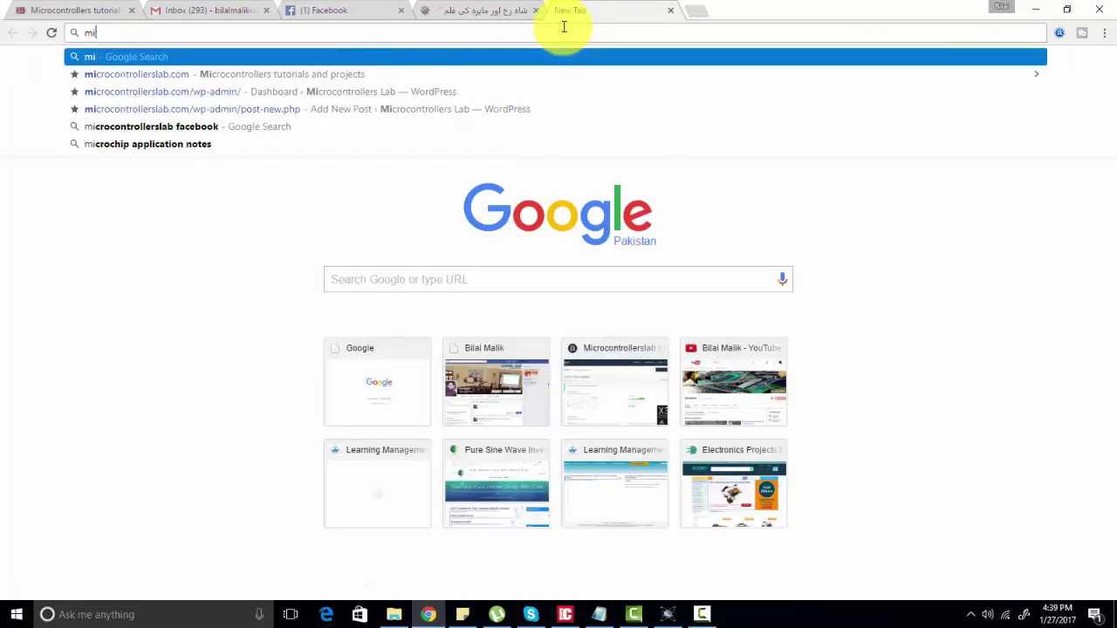
key(Return)
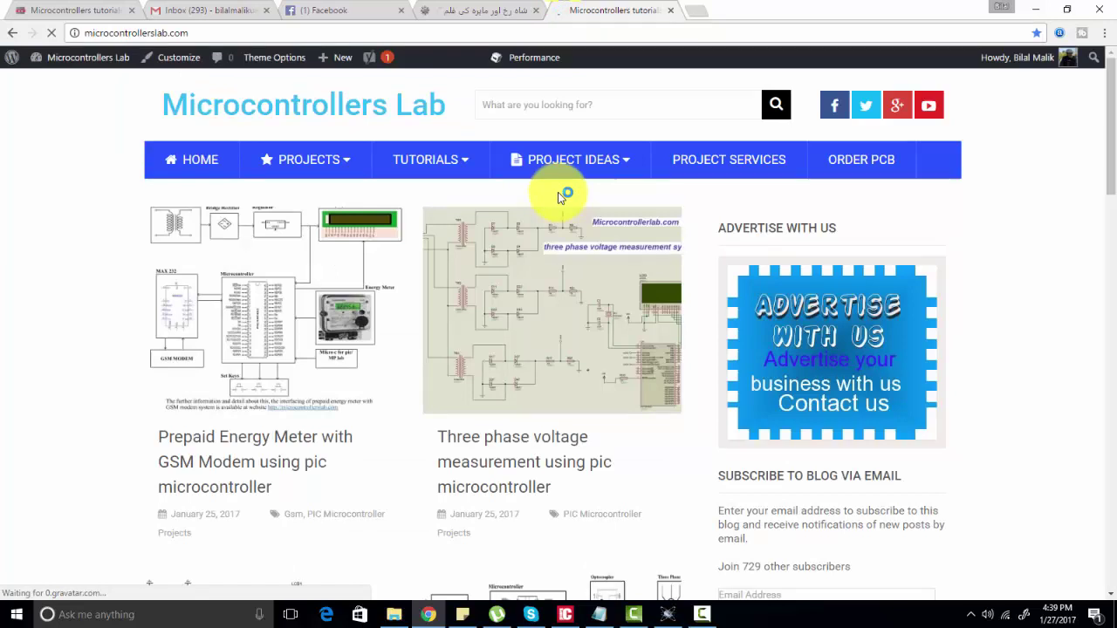
Step: Open the 'Three phase voltage measurement using pic microcontroller' post and scroll down to its circuit diagram
drag(1113, 142, 1115, 182)
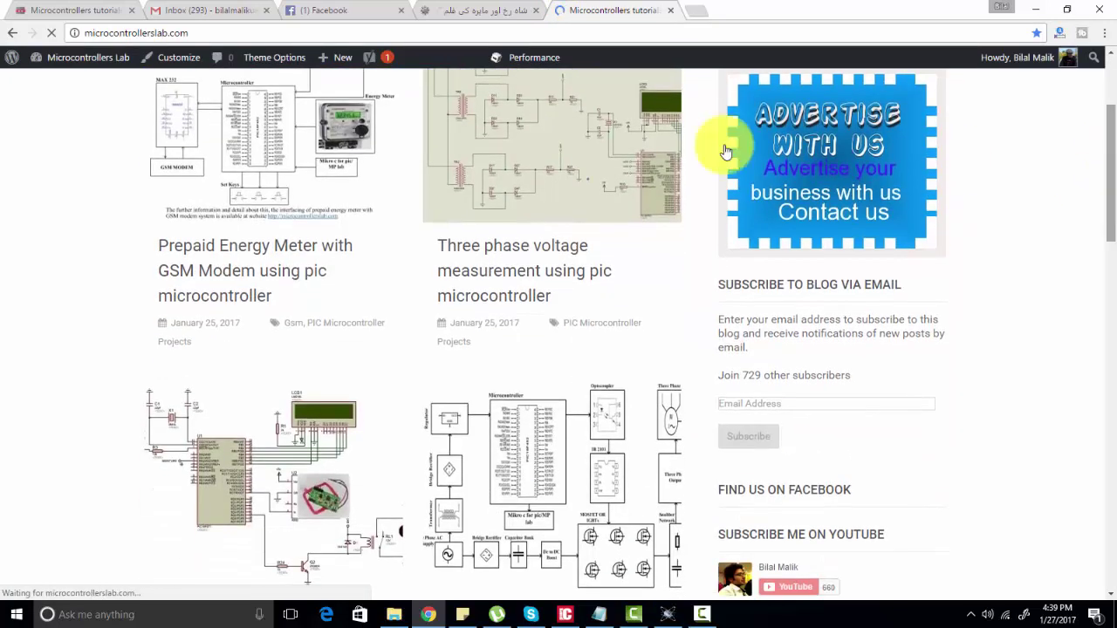
click(569, 178)
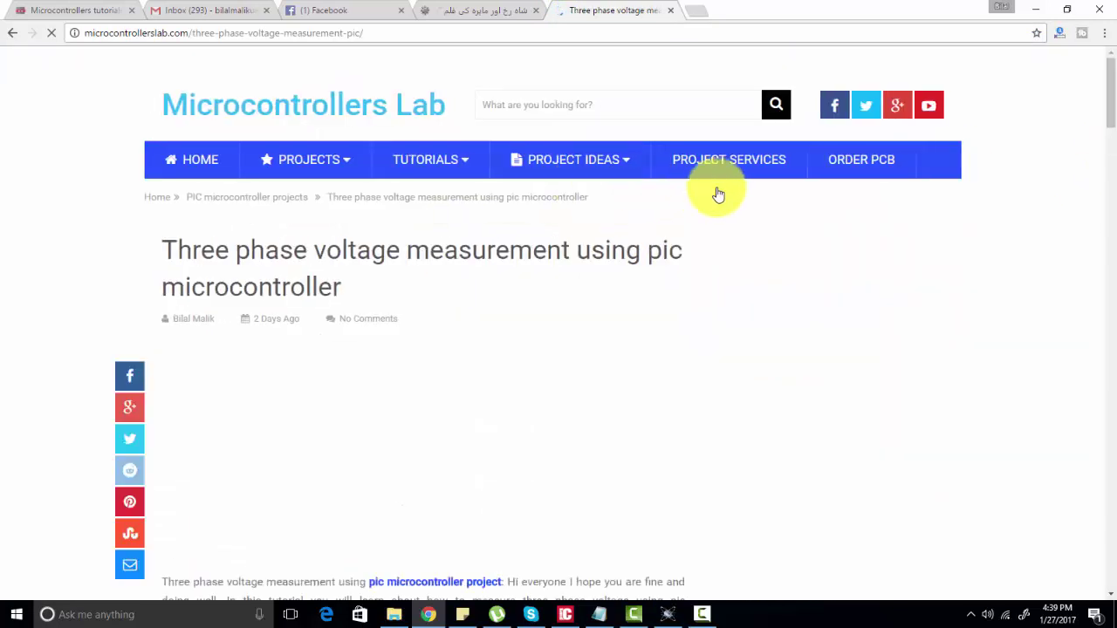
click(310, 32)
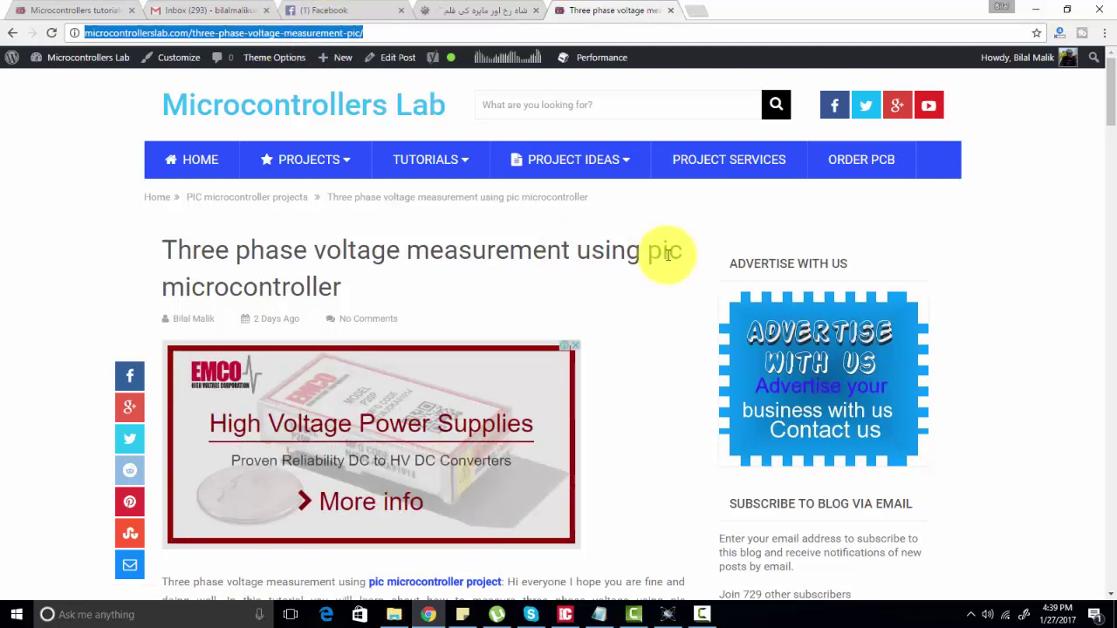
click(728, 232)
drag(1110, 98, 1114, 312)
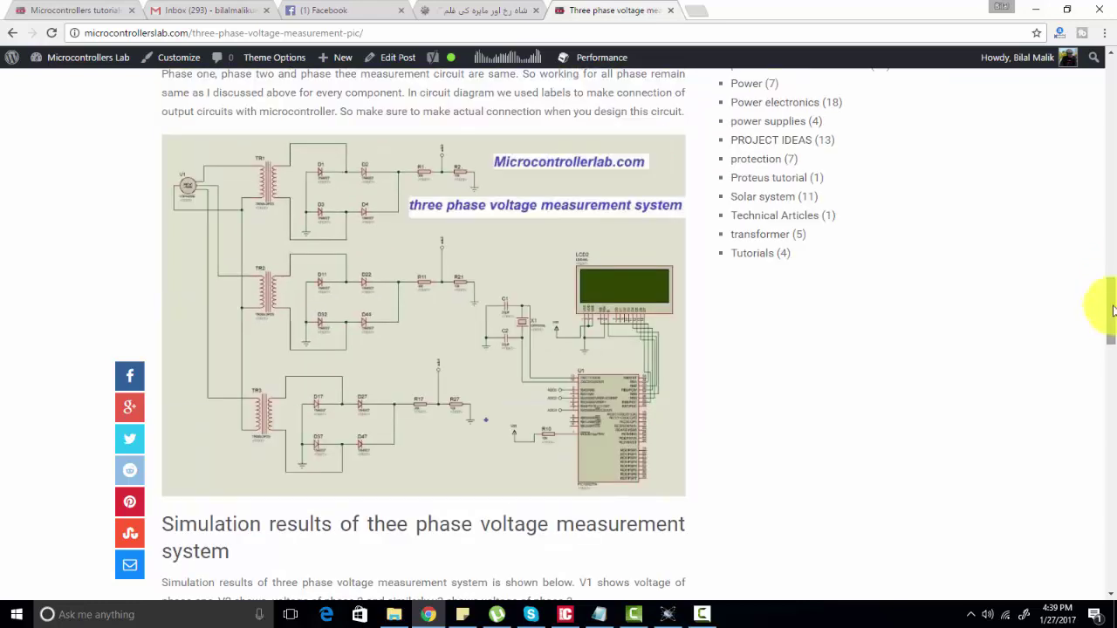
Step: Run the Proteus simulation and zoom in on the LCD showing V1, V2 and V3 at 219V
click(666, 614)
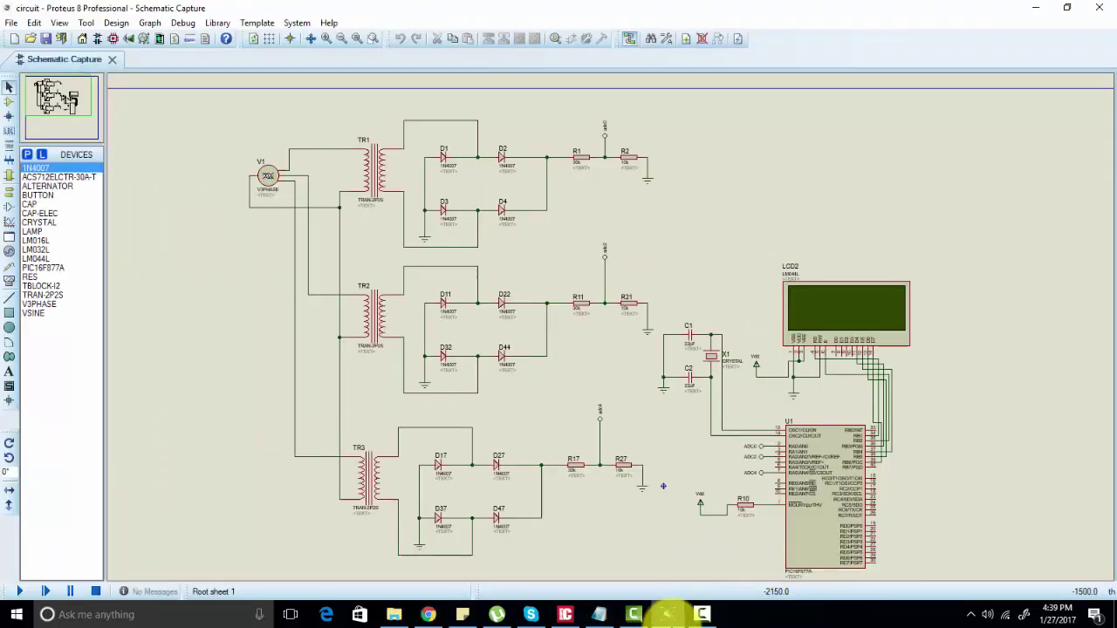
click(21, 592)
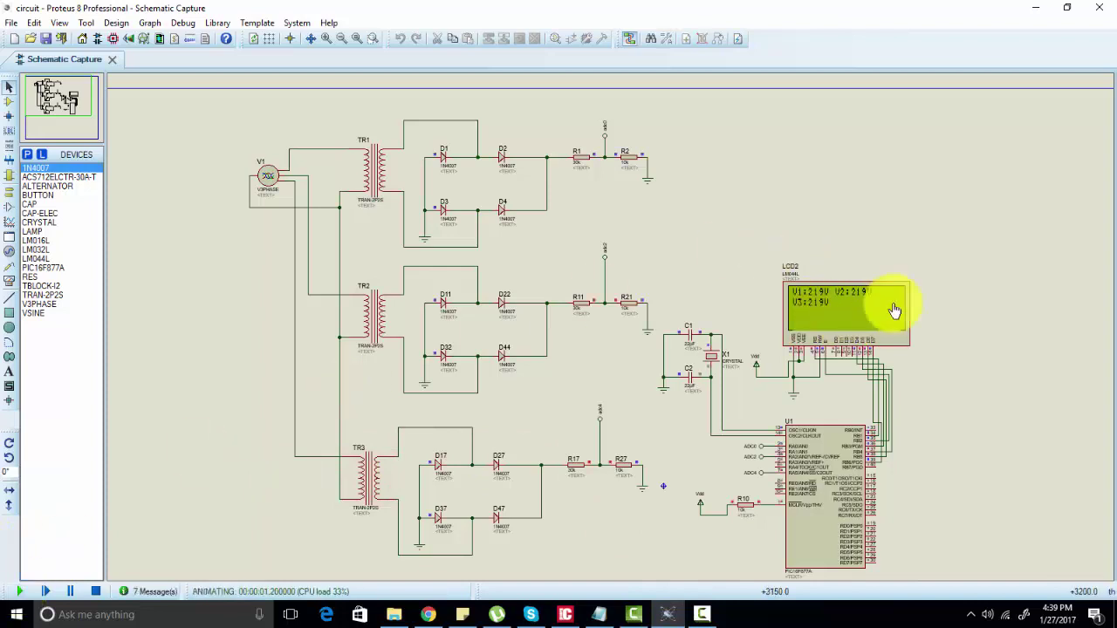
click(328, 39)
click(331, 39)
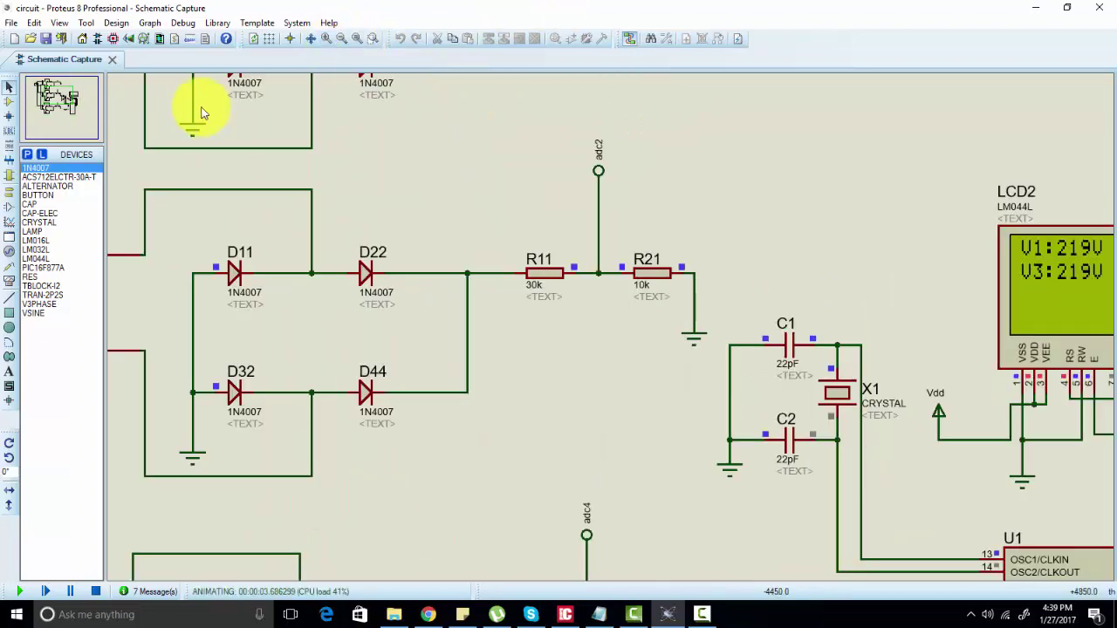
click(62, 100)
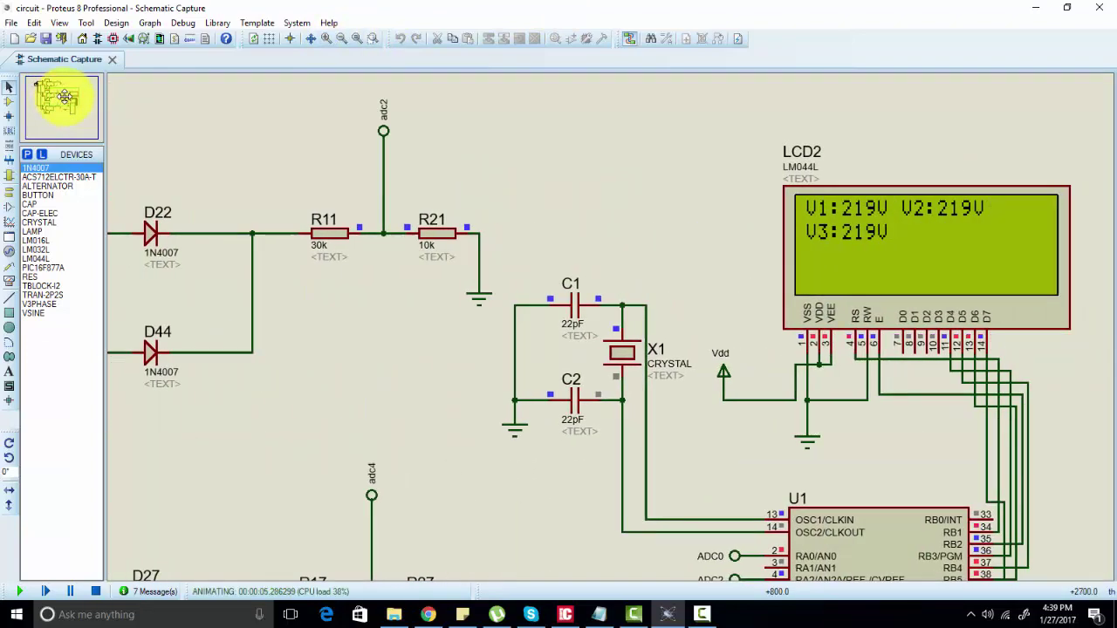
mouse_move(62, 94)
mouse_down()
mouse_move(79, 125)
mouse_move(73, 96)
mouse_up()
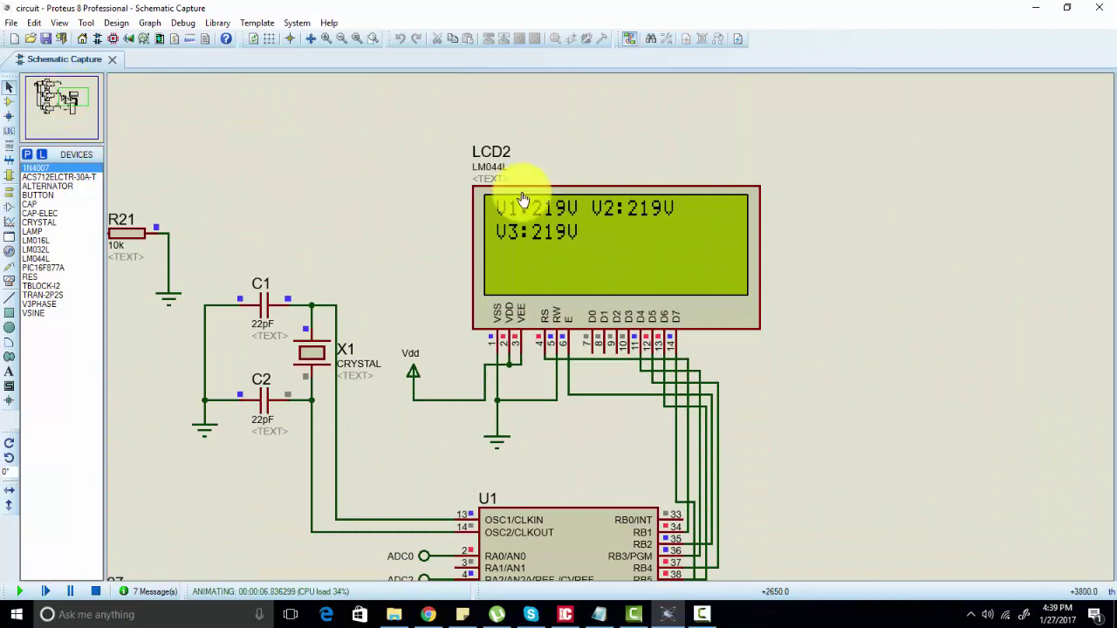
click(341, 38)
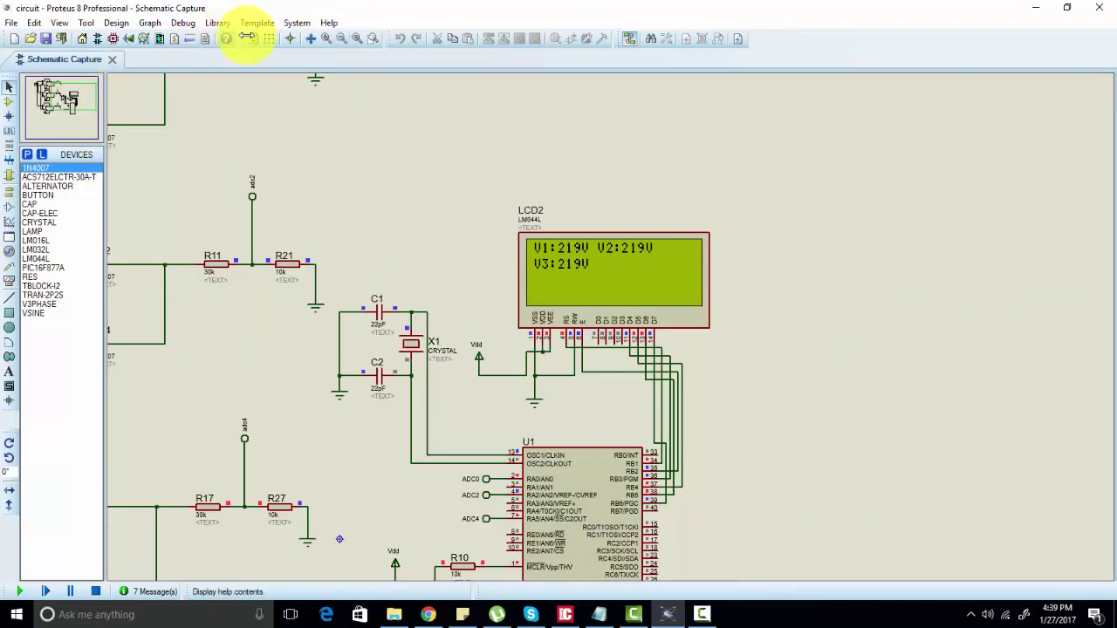
click(345, 39)
click(63, 96)
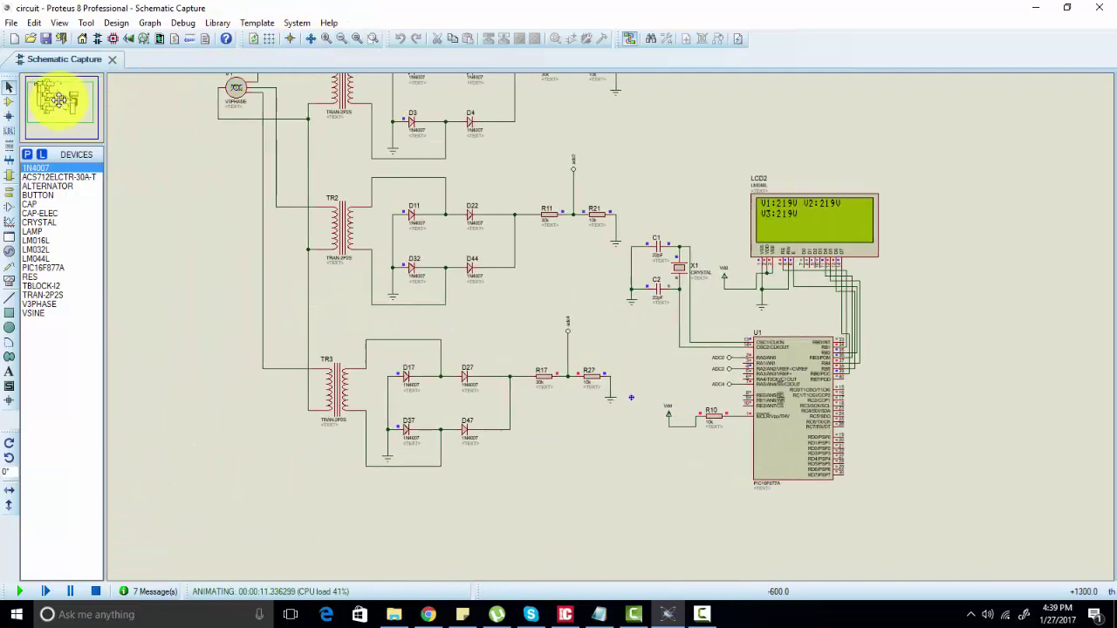
mouse_move(63, 96)
mouse_down()
mouse_move(99, 142)
mouse_move(75, 97)
mouse_move(56, 92)
mouse_move(67, 97)
mouse_up()
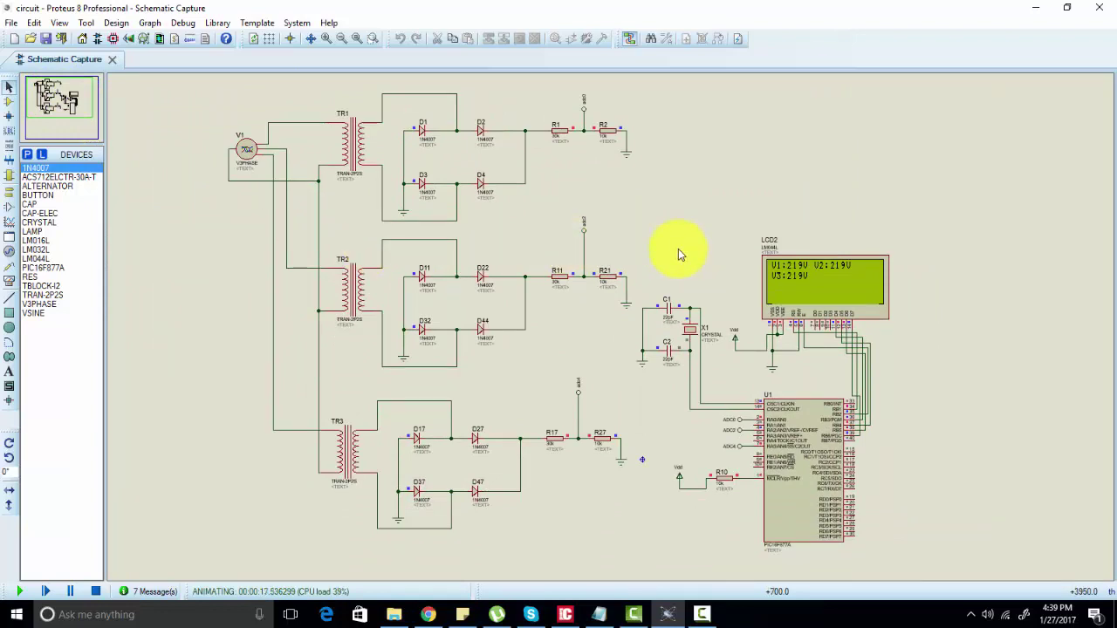
Step: Go to the 'pic microcontroller tutorials' category from the article sidebar and browse its PIC18F452 posts
click(428, 615)
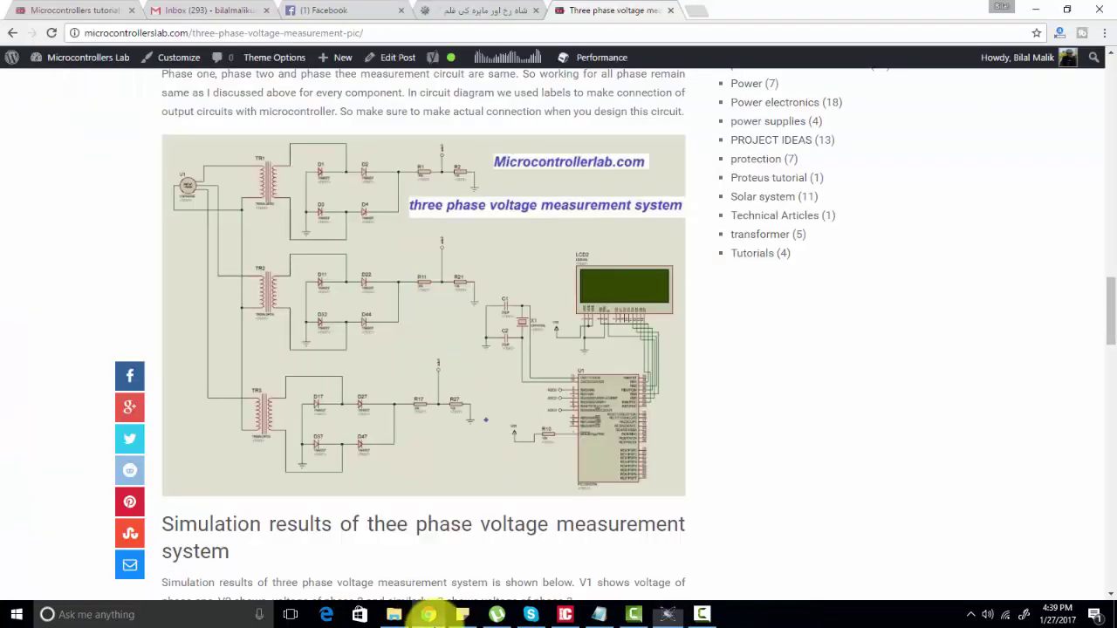
drag(1110, 311, 1114, 288)
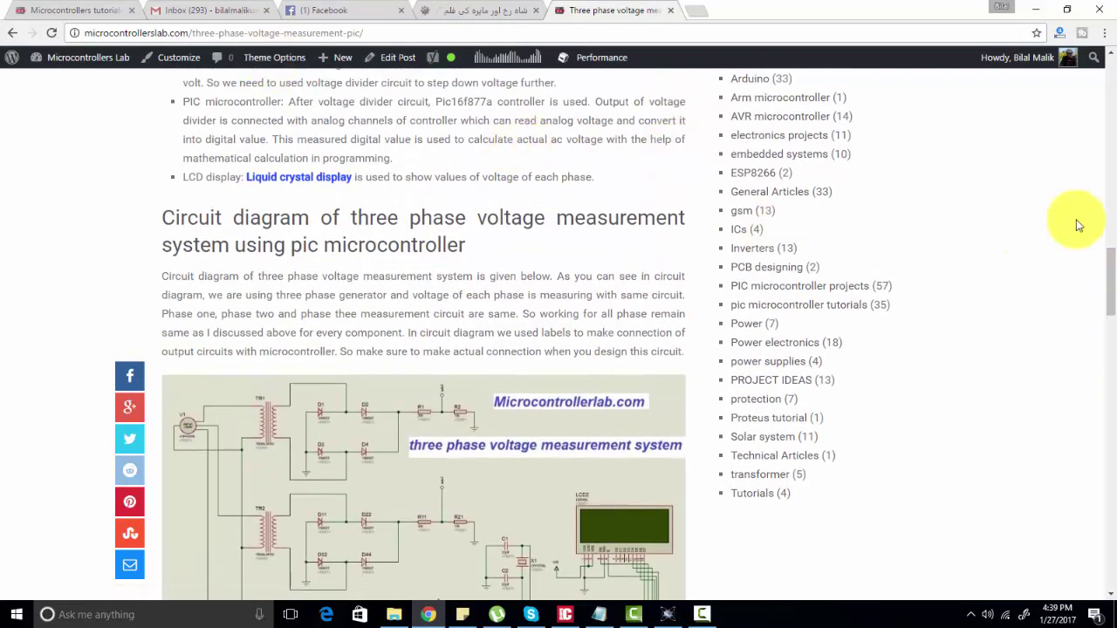
scroll(1105, 288, up, 1)
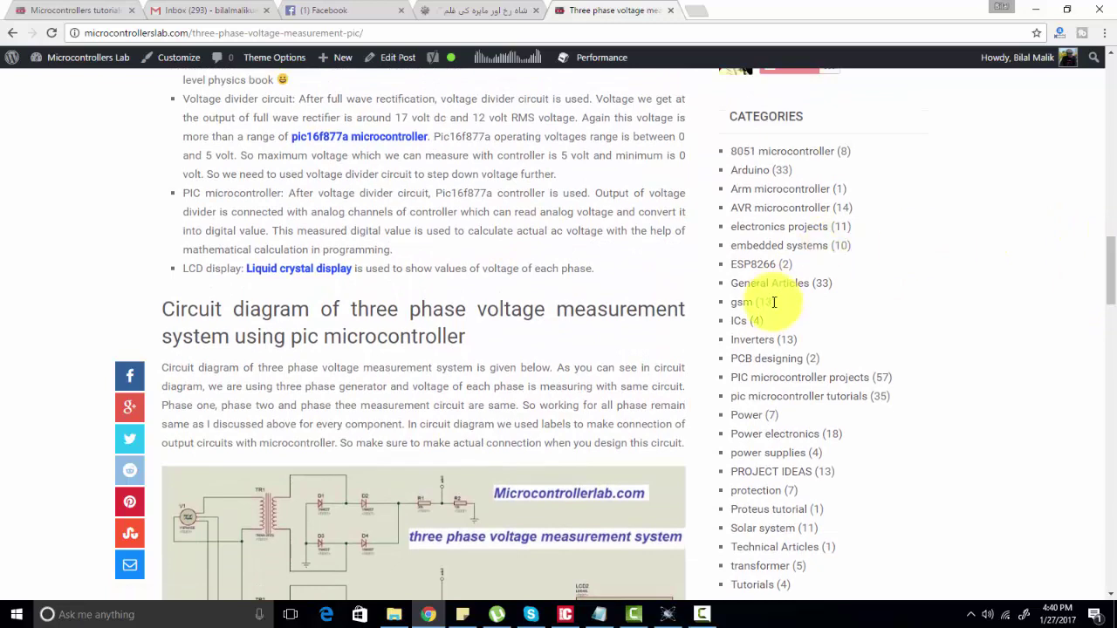
click(807, 400)
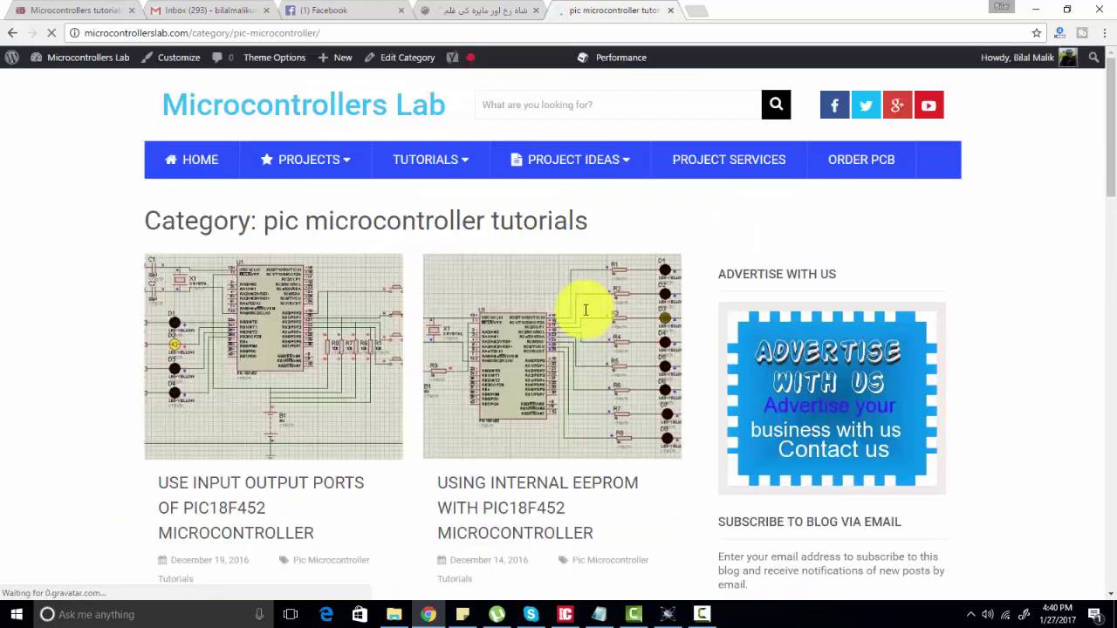
drag(1113, 140, 1113, 225)
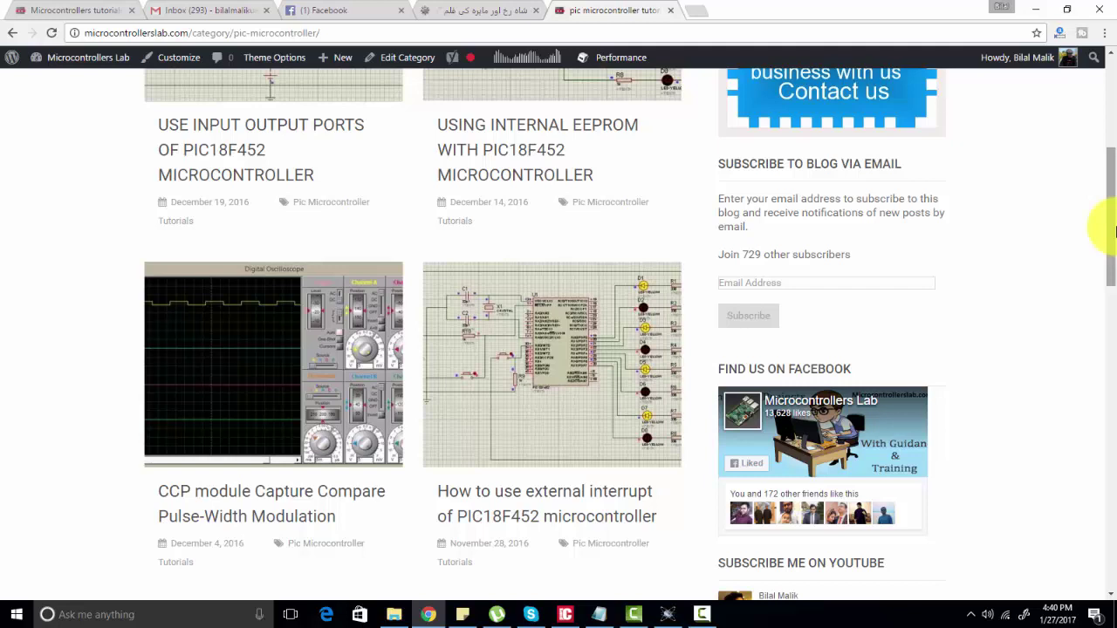
Step: Bring the running Proteus simulation back to the front, LCD still reading 219V on all three phases
click(670, 612)
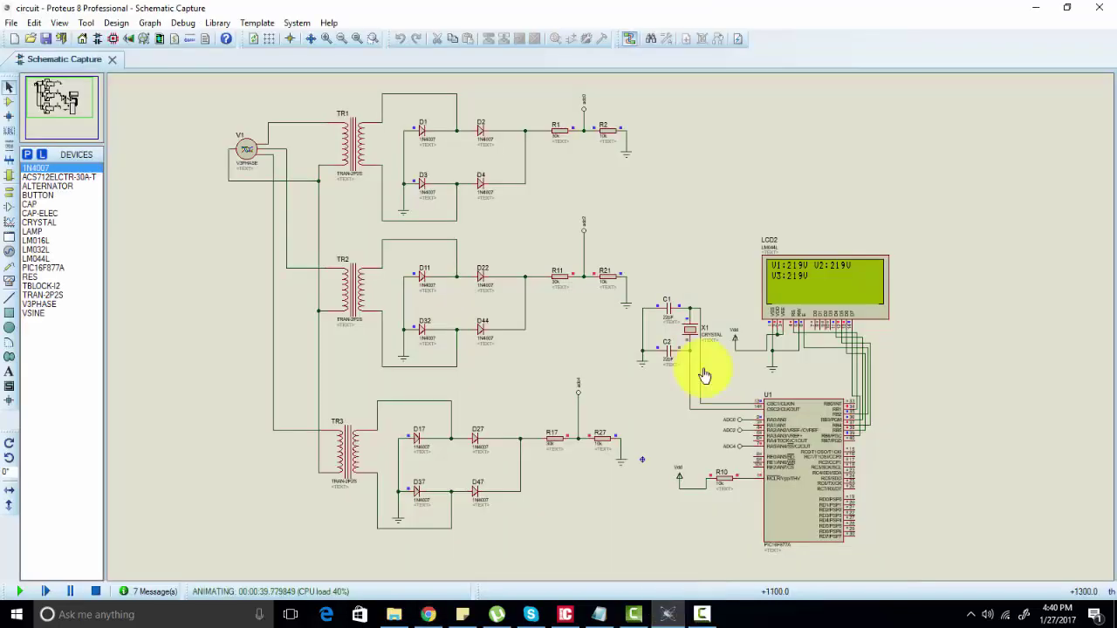